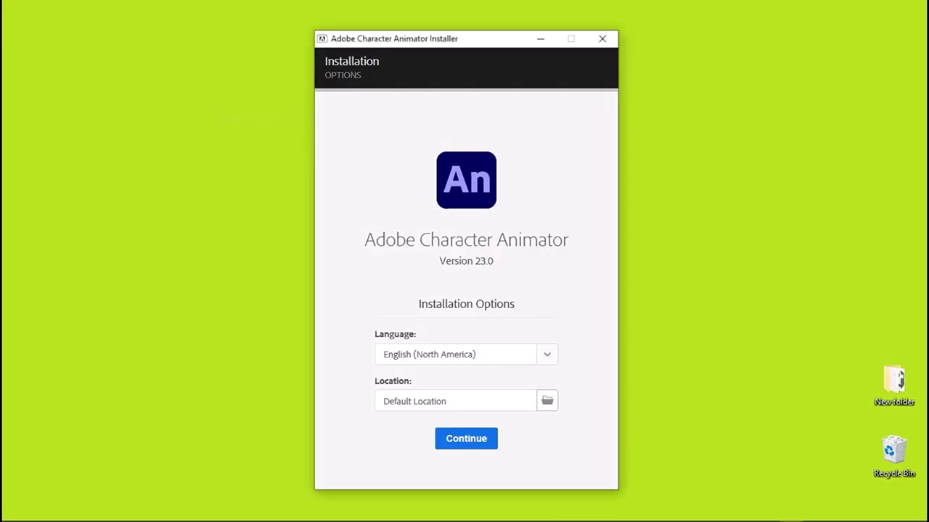
Step: Show the Default Location / Change Location choices for the Character Animator 23.0 install folder
click(547, 401)
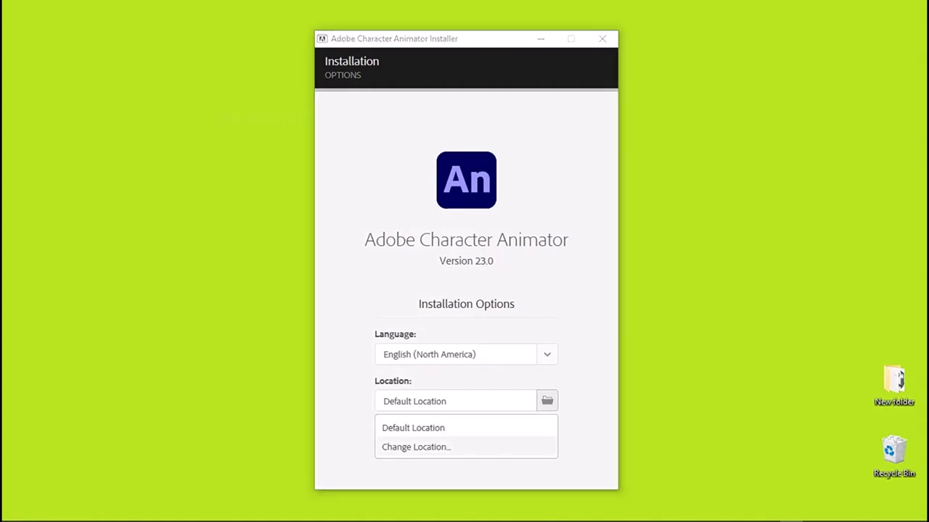
Step: Install Character Animator 23.0 into G:\Adobe2023\Adobe_Anime
click(416, 447)
scroll(464, 272, down, 3)
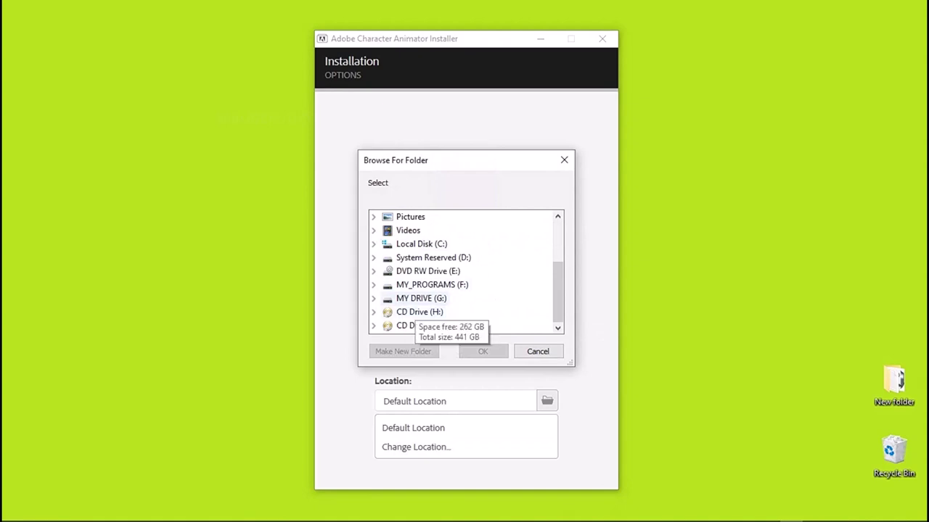
click(418, 297)
scroll(464, 268, down, 4)
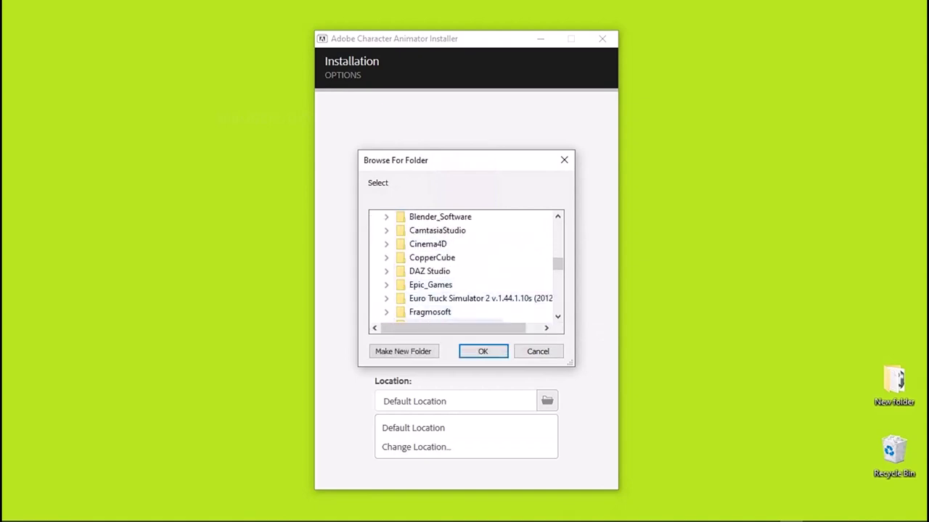
scroll(465, 268, up, 1)
scroll(436, 290, up, 2)
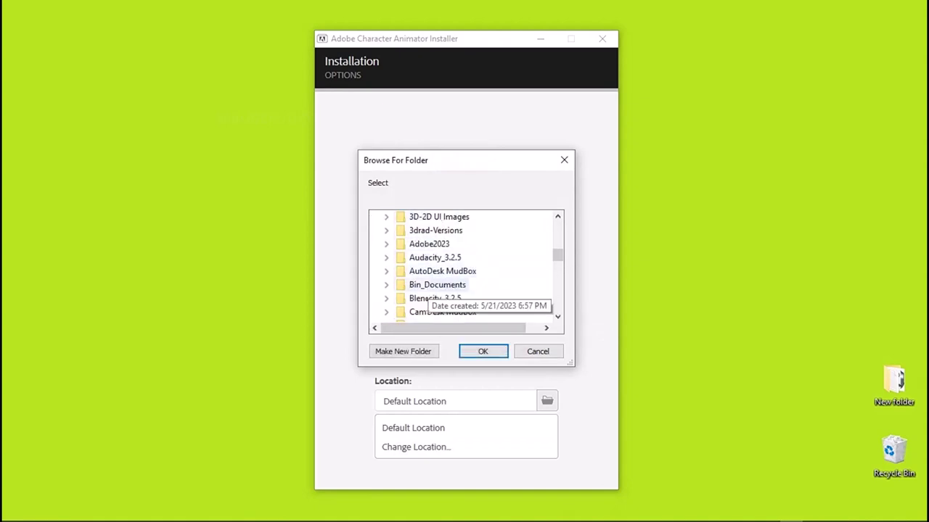
click(428, 284)
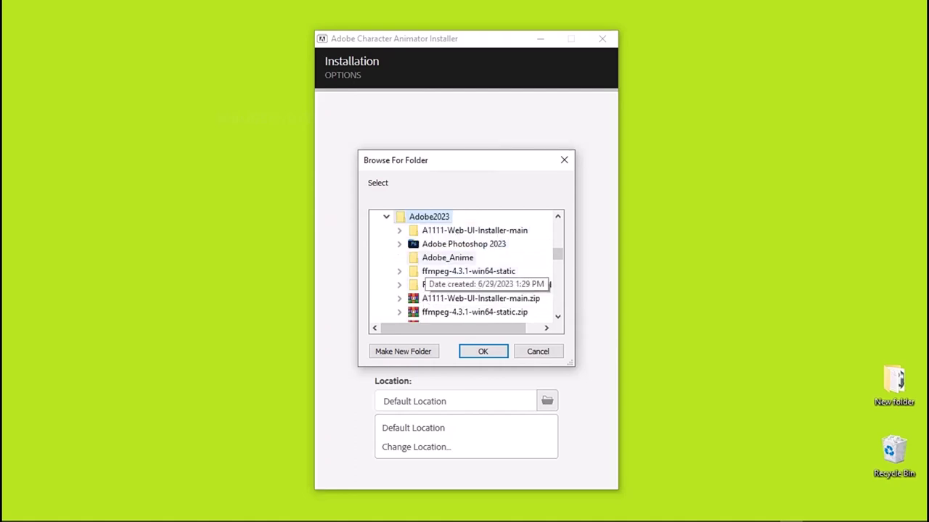
click(436, 258)
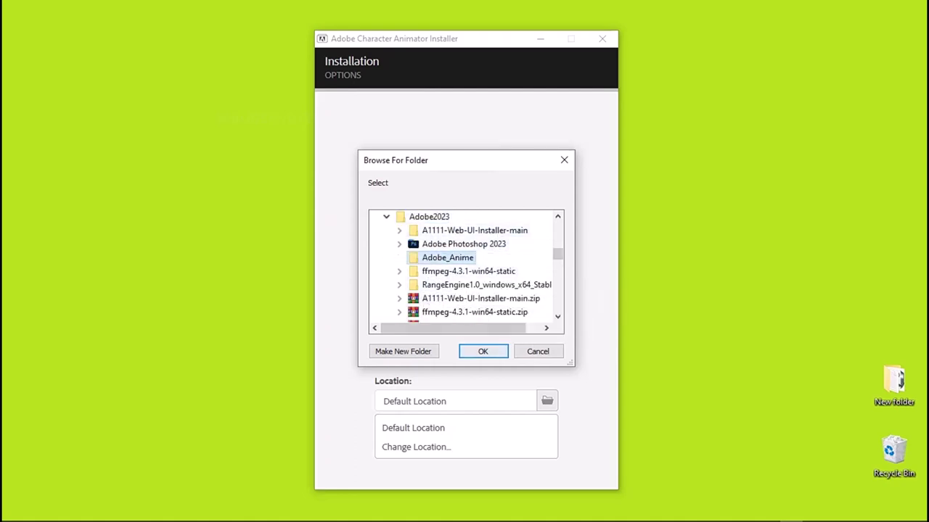
click(483, 351)
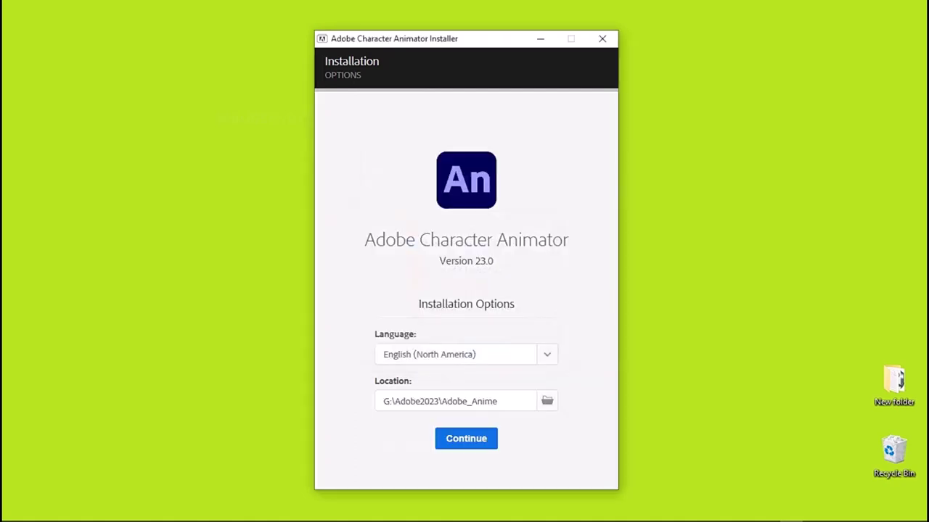
key(Return)
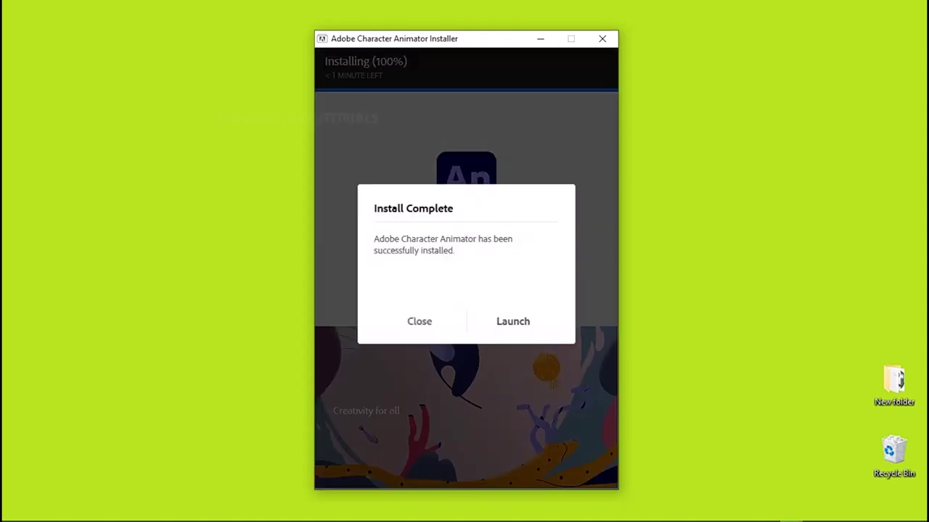
Step: Close the Install Complete dialog, view the empty Adobe_Anime folder, and open the Start menu
key(Return)
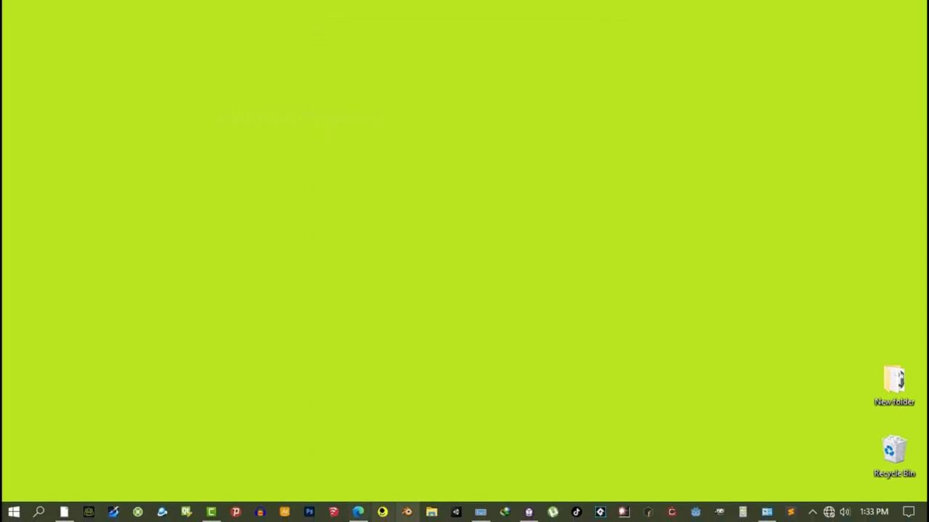
click(431, 511)
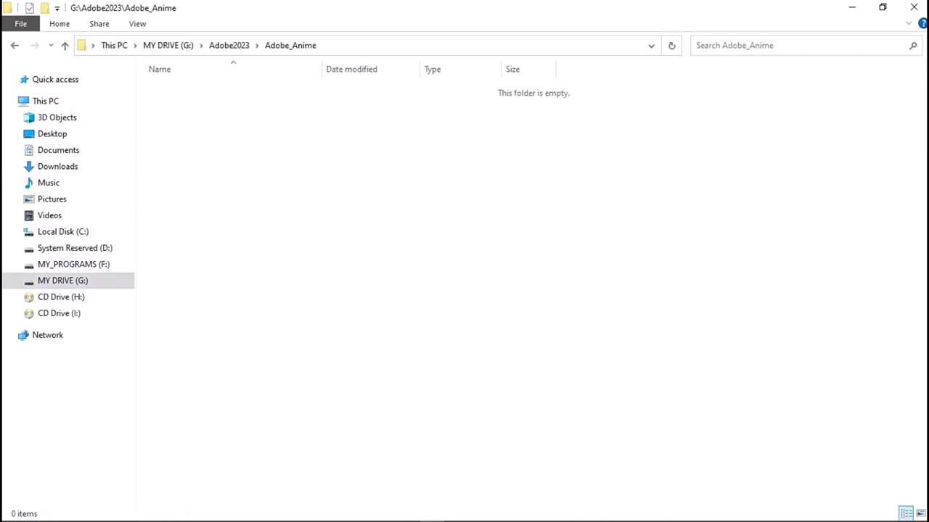
key(super)
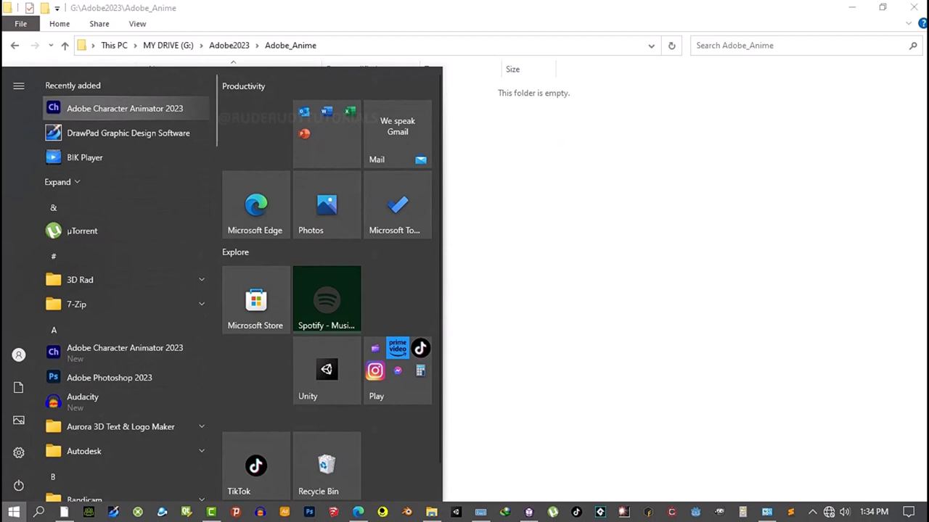
Step: Trace the Adobe Character Animator 2023 Start entry to Character Animator.exe in Support Files
right_click(92, 114)
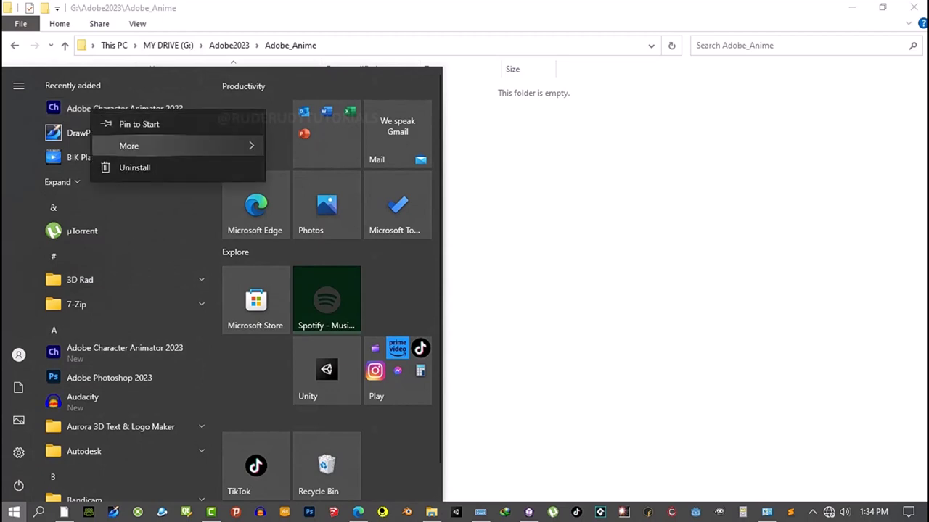
mouse_move(145, 146)
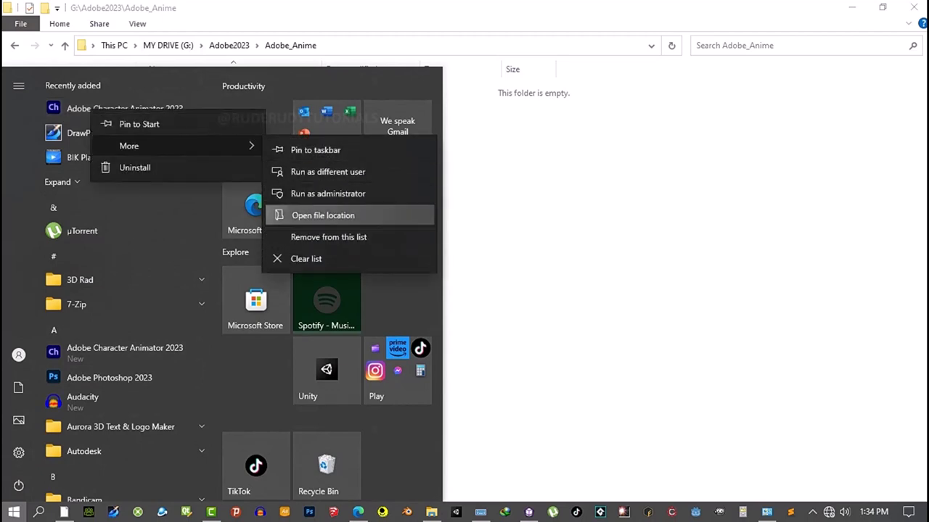
click(322, 210)
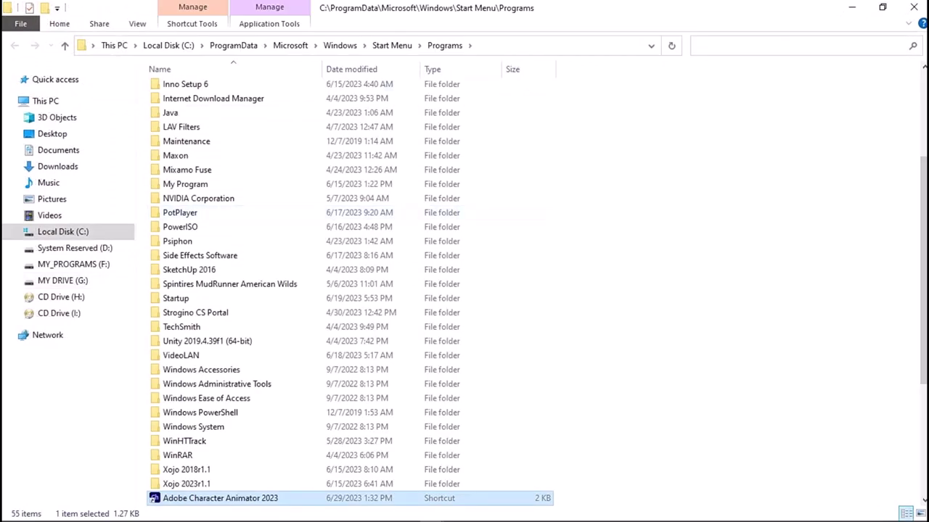
scroll(349, 384, down, 5)
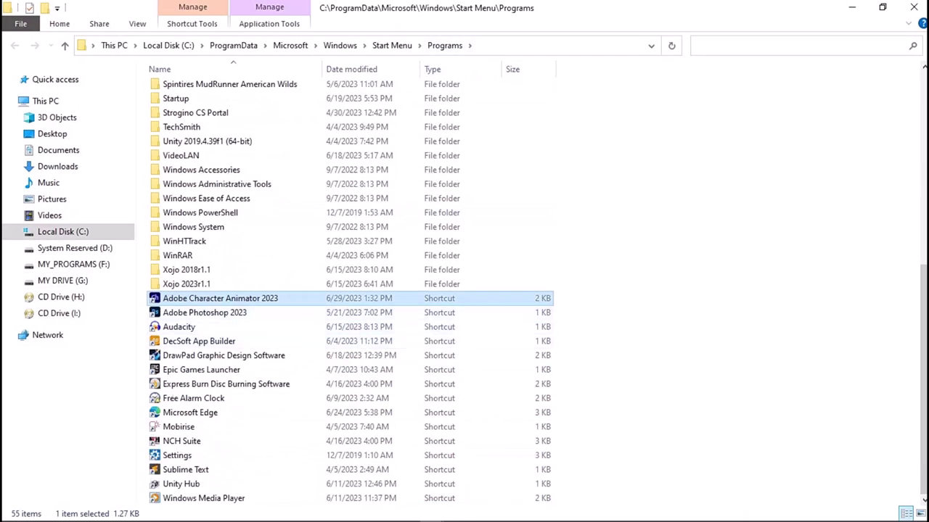
right_click(232, 298)
click(288, 188)
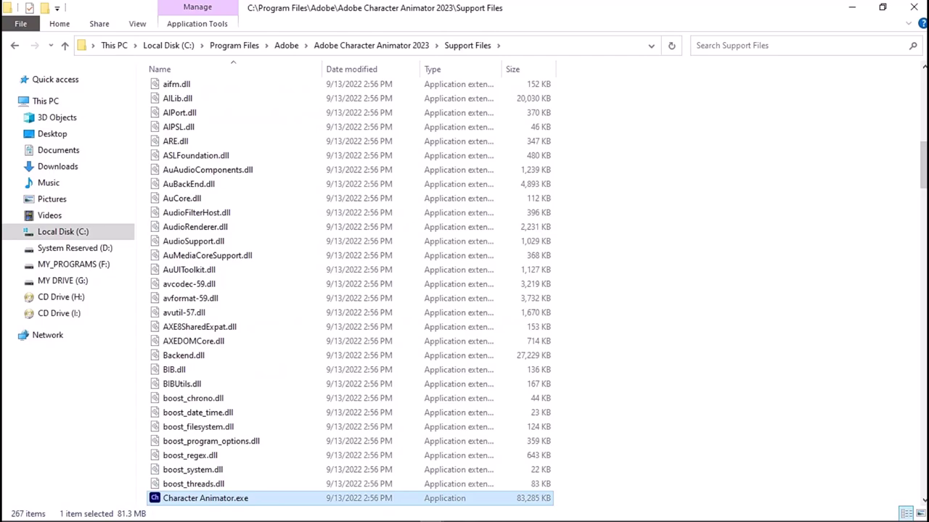
scroll(348, 290, up, 20)
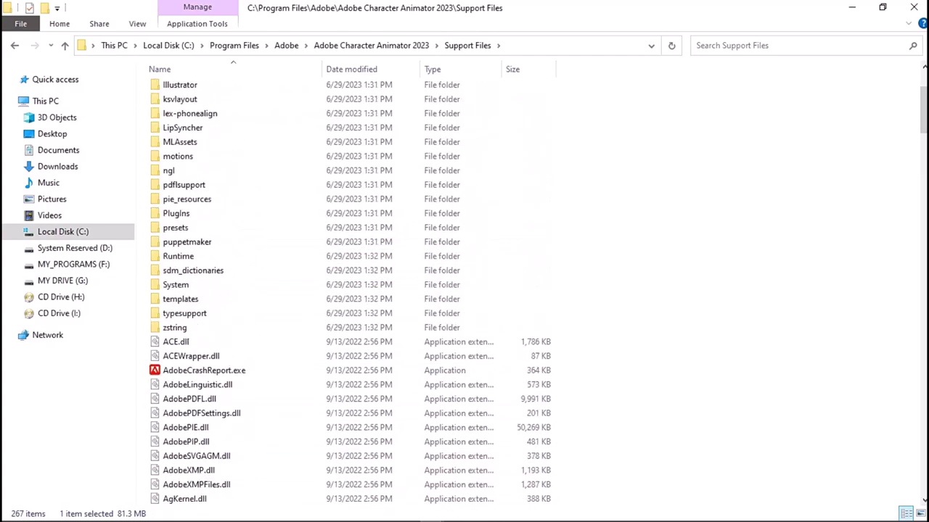
scroll(348, 290, down, 7)
scroll(348, 290, down, 20)
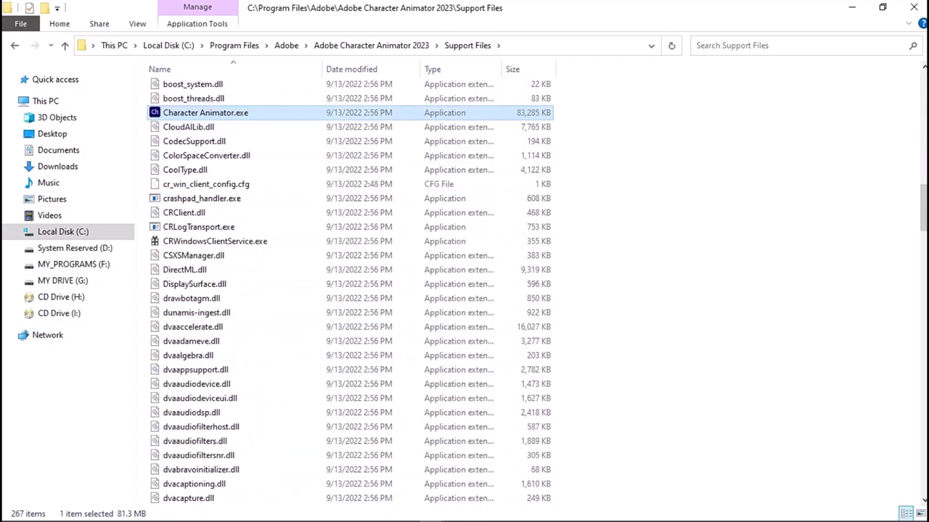
scroll(349, 290, down, 20)
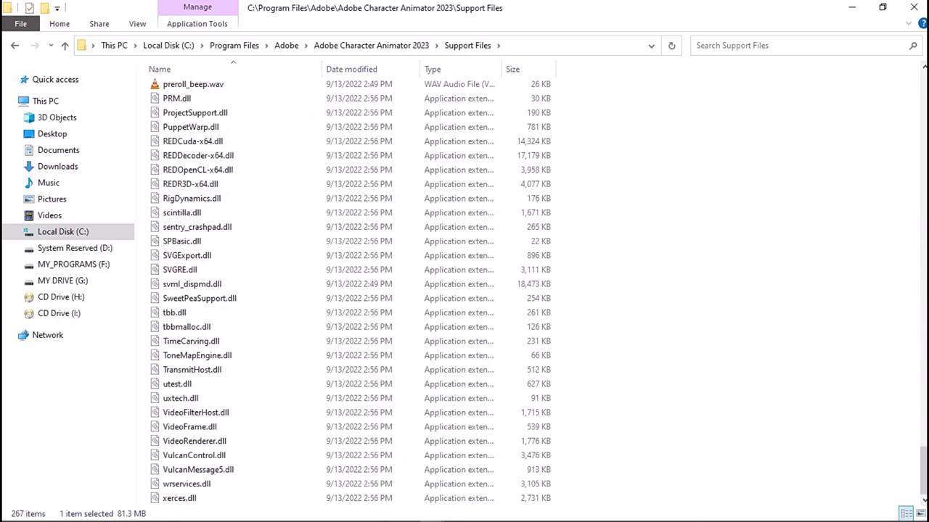
drag(924, 471, 924, 95)
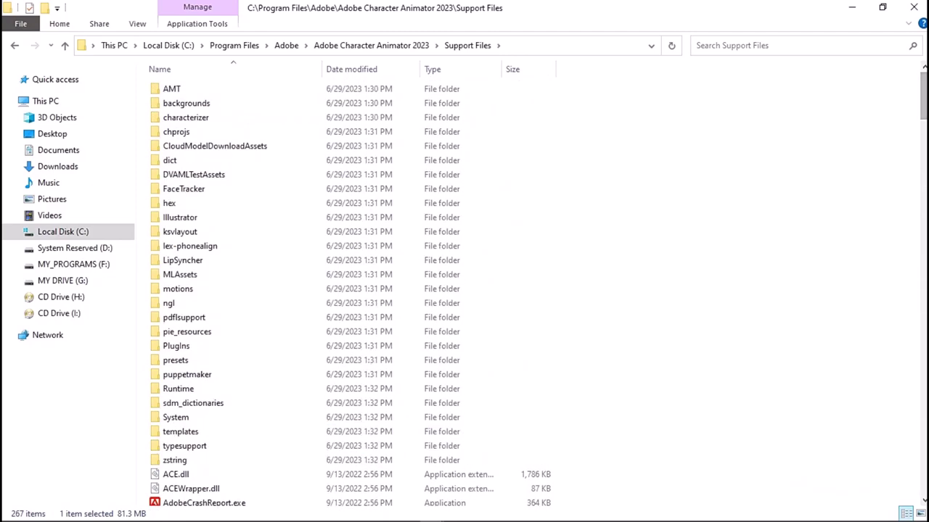
Step: Paste the copied Character Animator.exe into Support Files, replacing the existing file
right_click(631, 258)
click(666, 351)
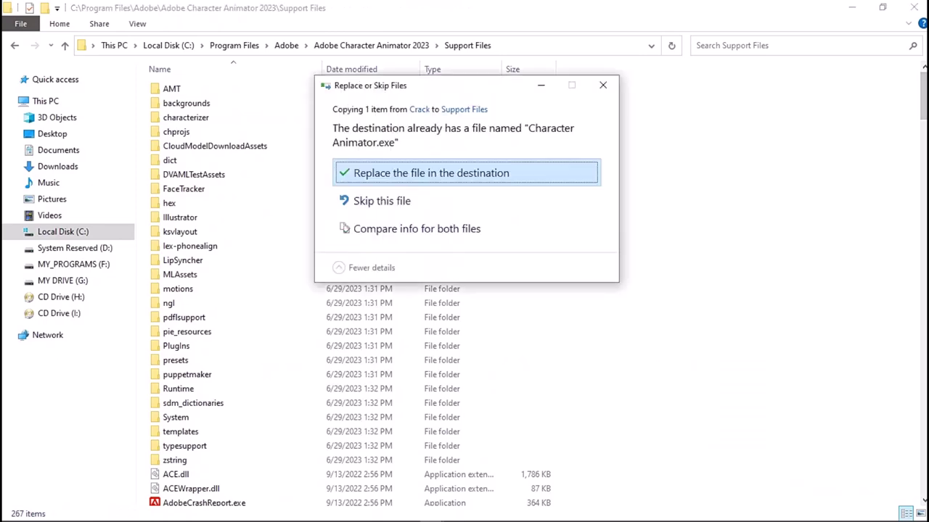
click(431, 173)
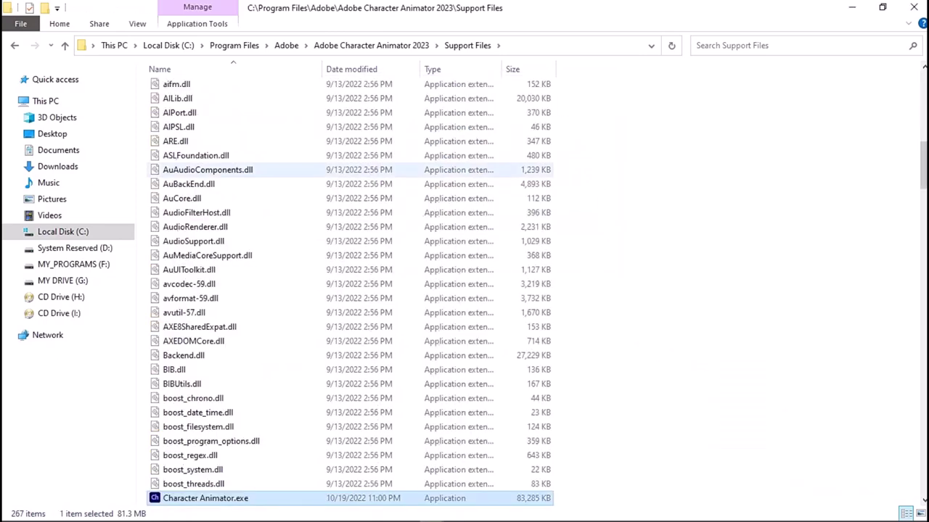
Step: Refresh the Support Files listing and select the replaced Character Animator.exe
scroll(350, 290, down, 4)
right_click(675, 298)
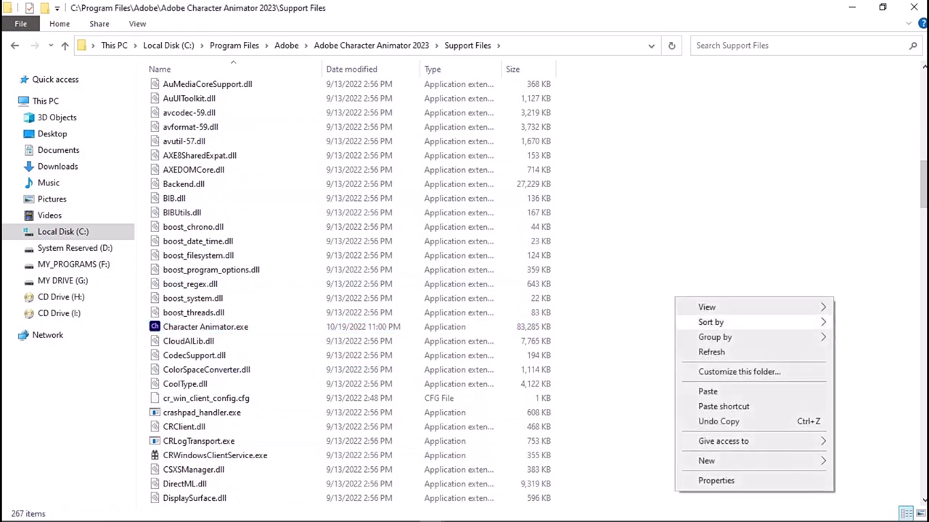
click(707, 352)
scroll(707, 352, down, 9)
scroll(350, 290, down, 10)
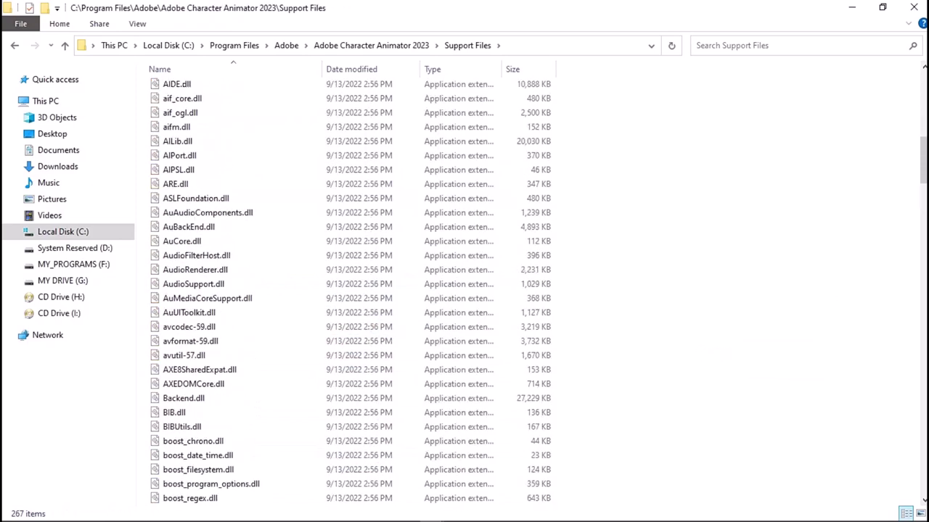
click(205, 327)
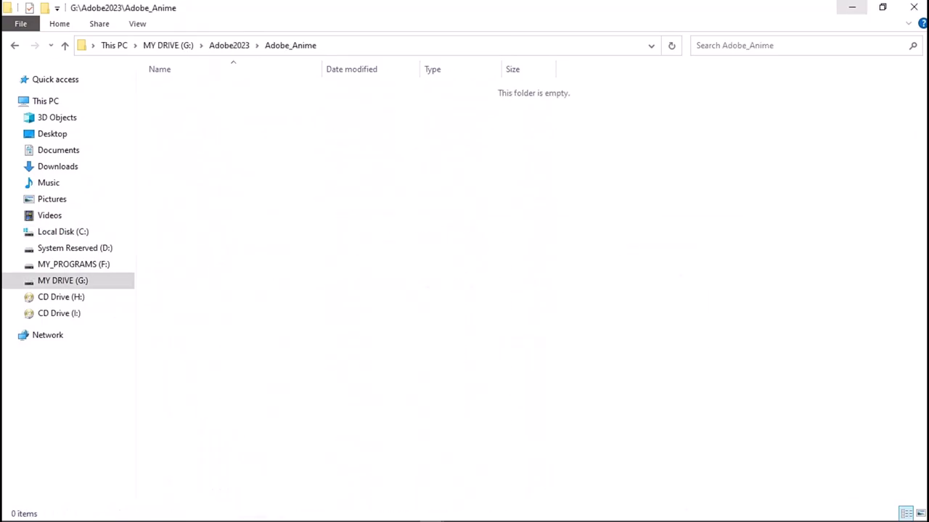
Step: Minimize the File Explorer window to reveal the desktop
click(852, 7)
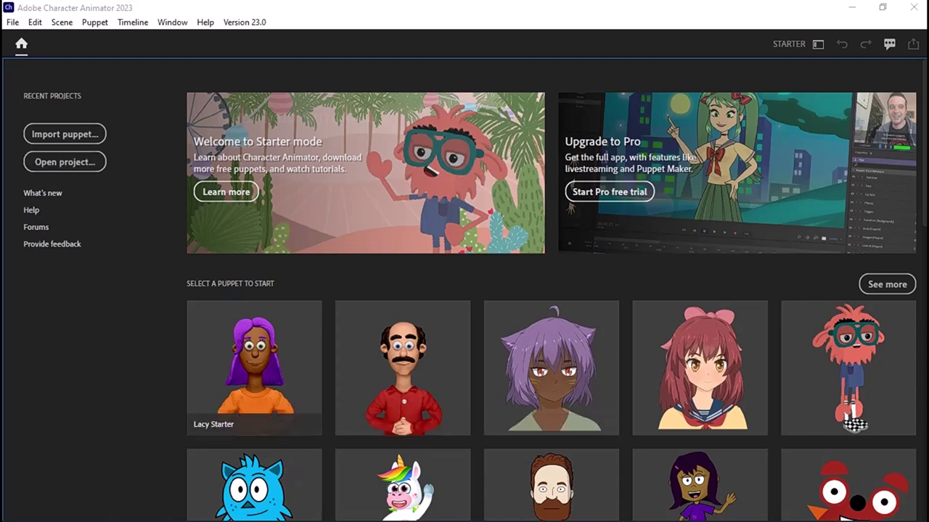
Step: Browse the Starter puppets and open Sebastian Starter as a new project
scroll(551, 298, down, 11)
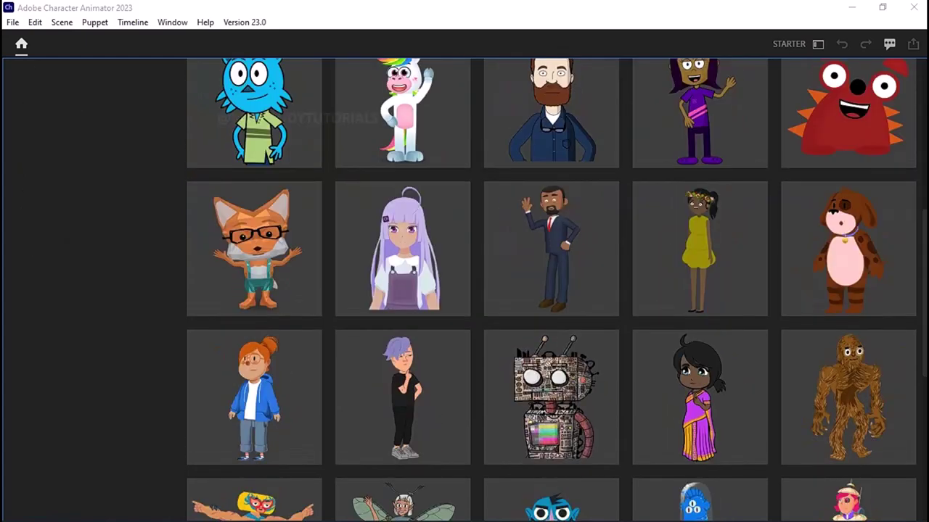
scroll(551, 297, up, 6)
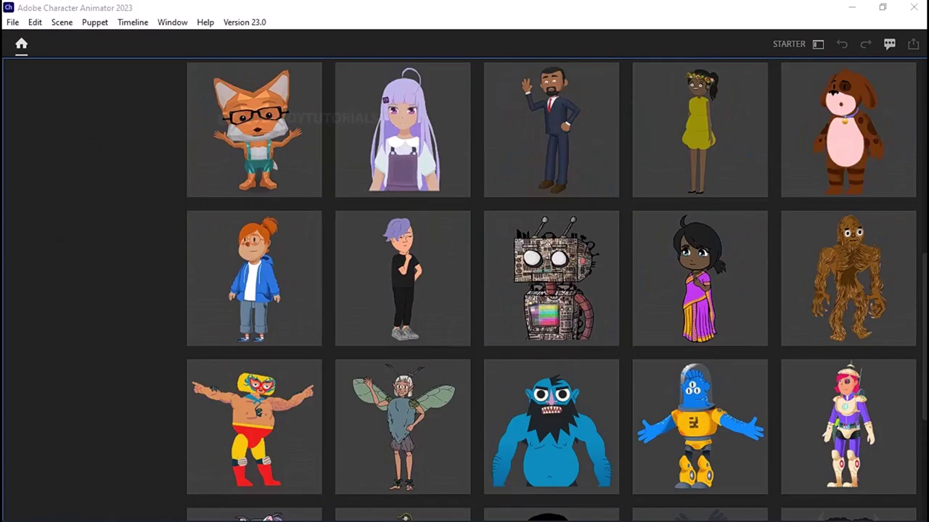
scroll(551, 298, up, 2)
scroll(551, 297, up, 4)
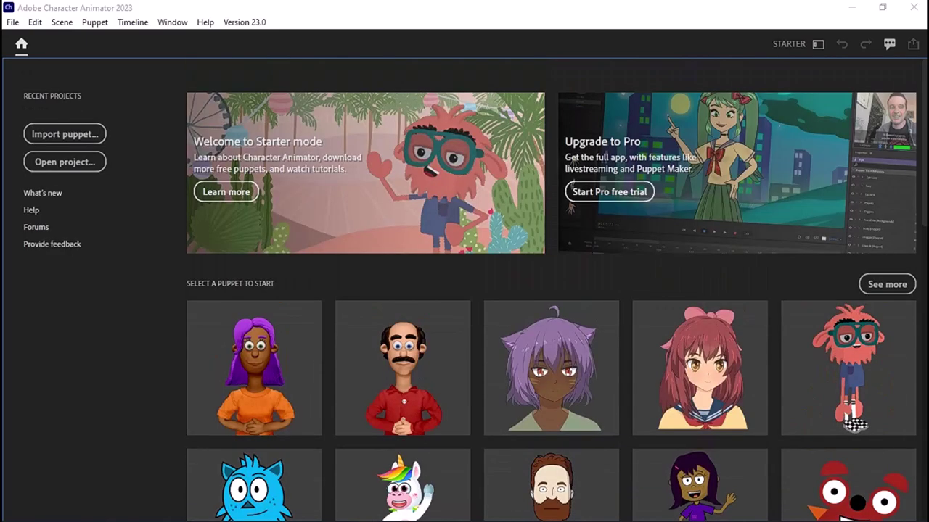
scroll(551, 298, down, 2)
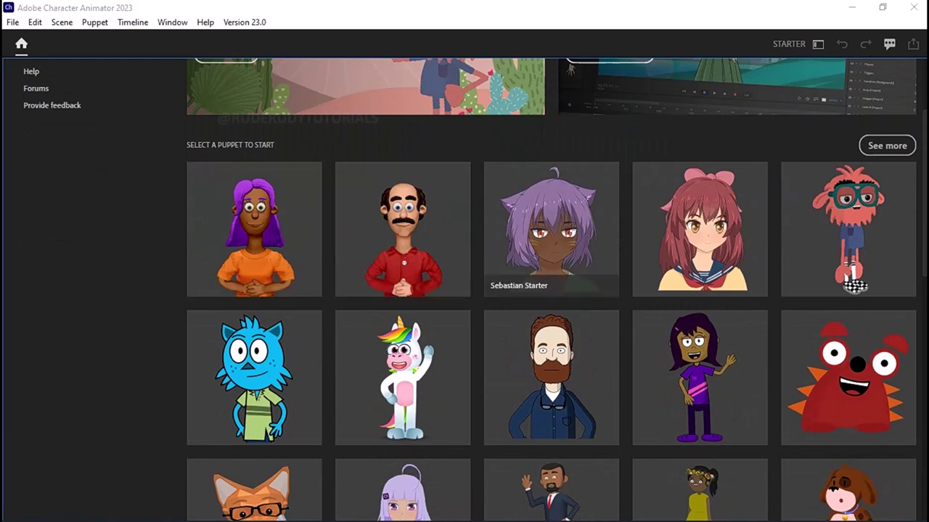
click(552, 229)
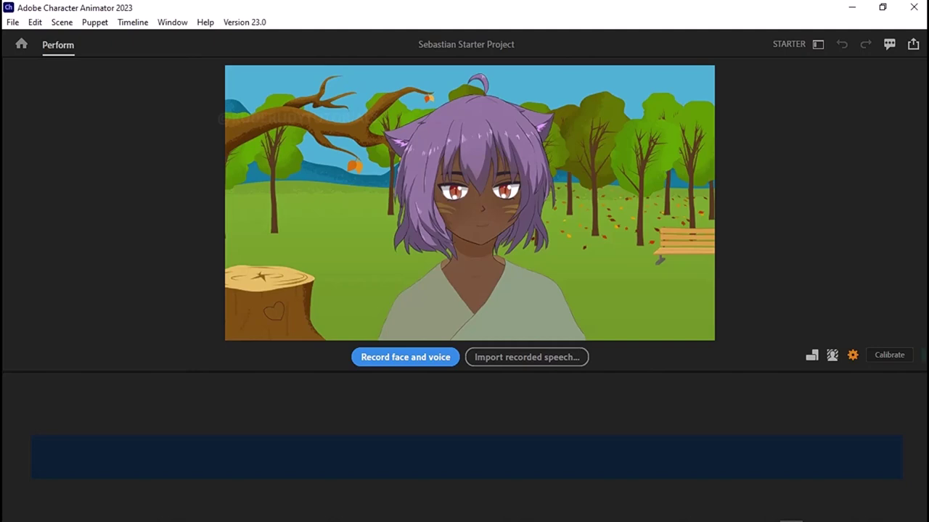
Step: Record a 32-second face and voice take of Sebastian, started with Ctrl+R
key(ctrl+r)
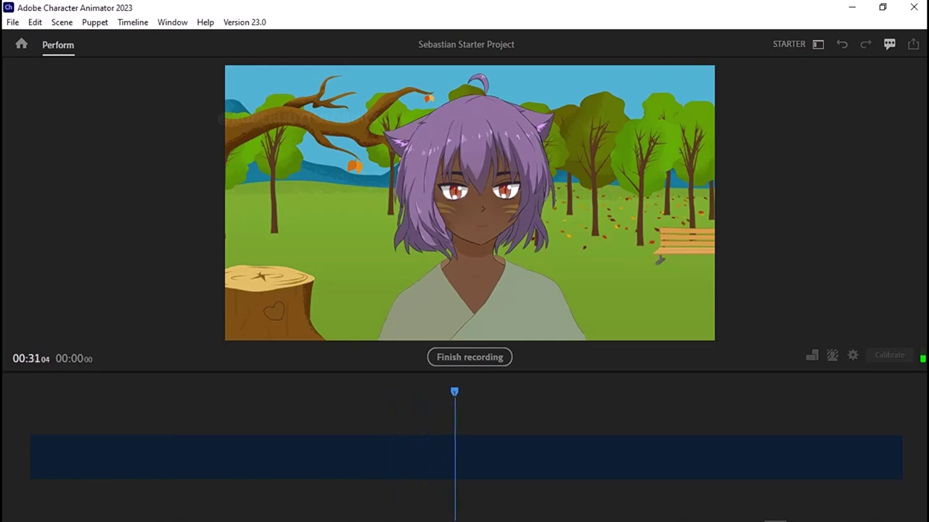
key(space)
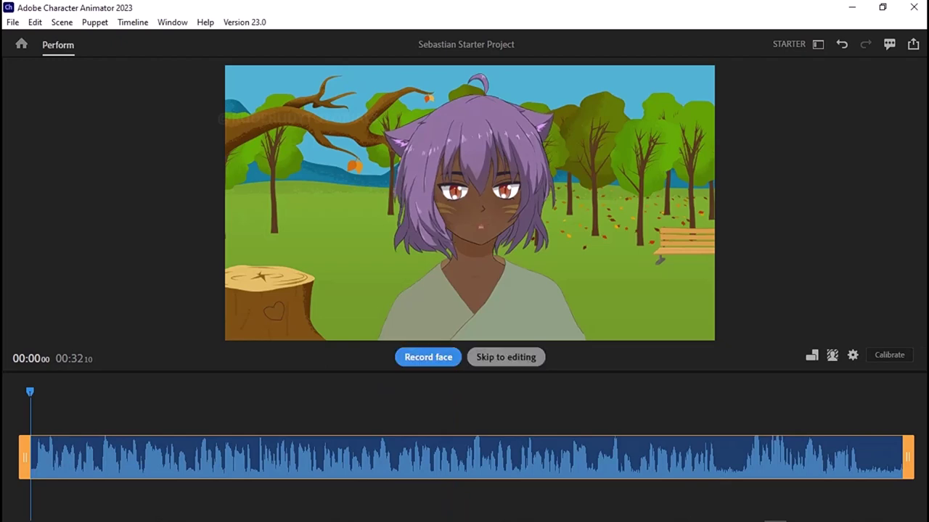
Step: Skip to editing so the recorded take plays back in the scene
click(506, 356)
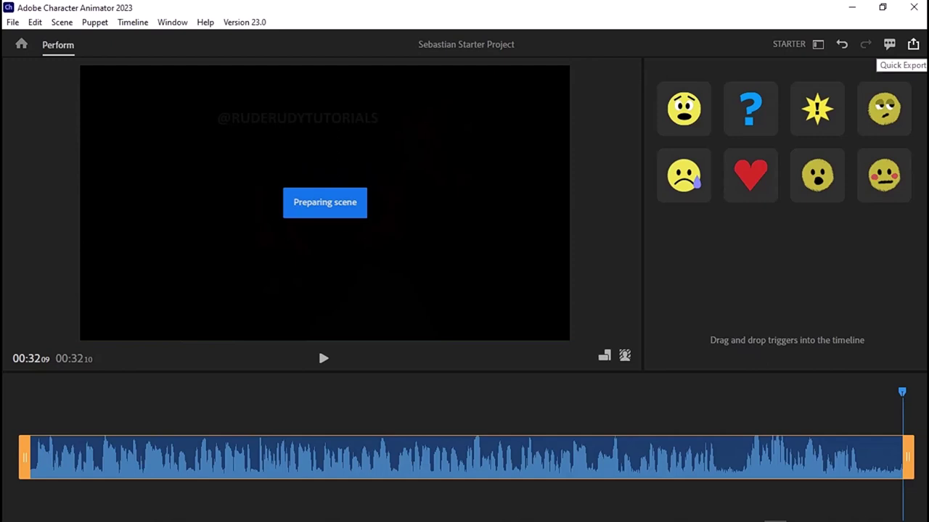
Step: Quick Export the scene as a High Quality (larger file) 1920x1080 MP4
click(913, 44)
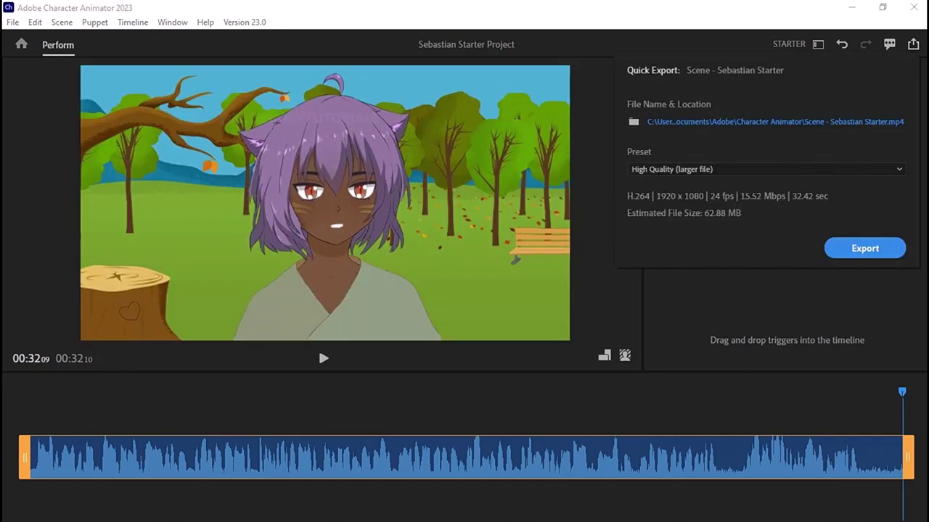
click(674, 169)
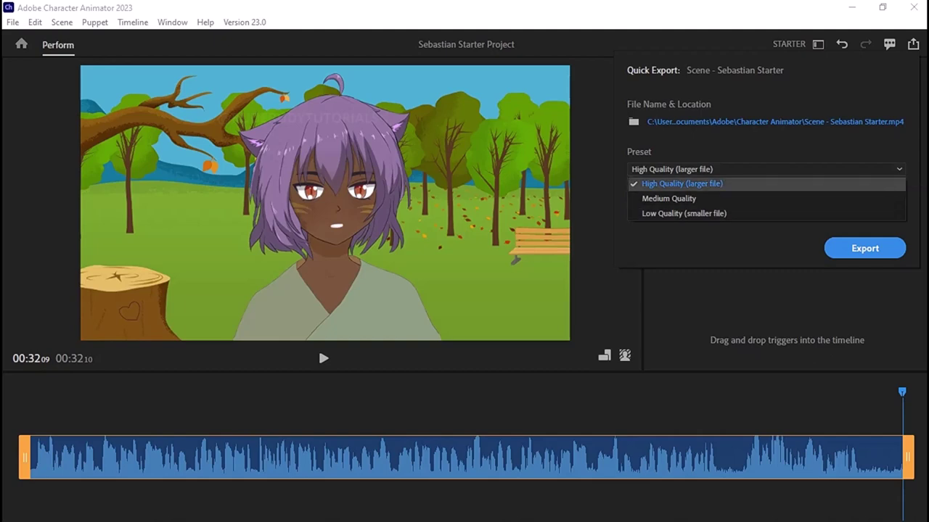
click(681, 183)
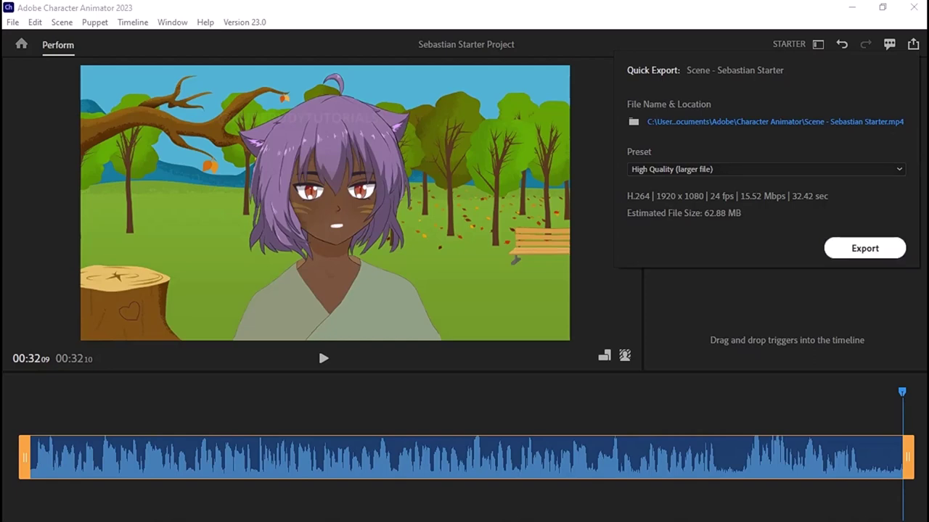
click(864, 249)
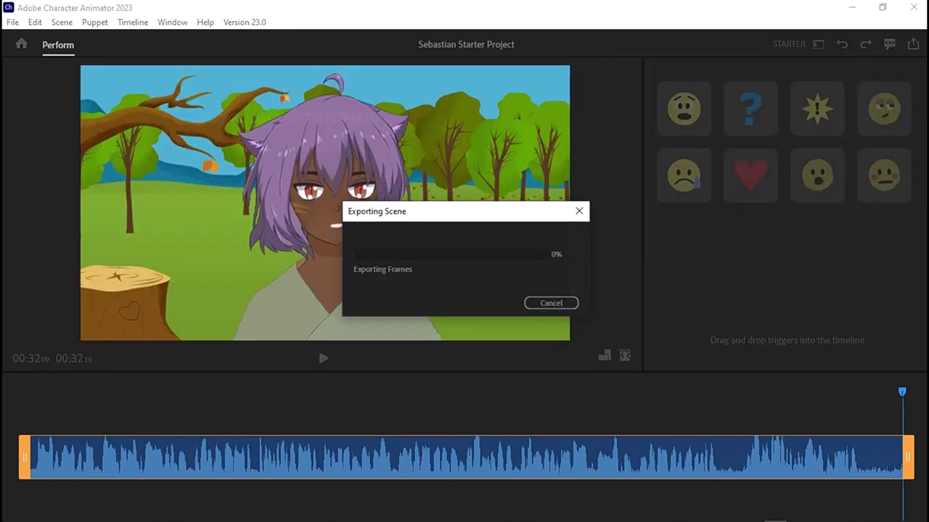